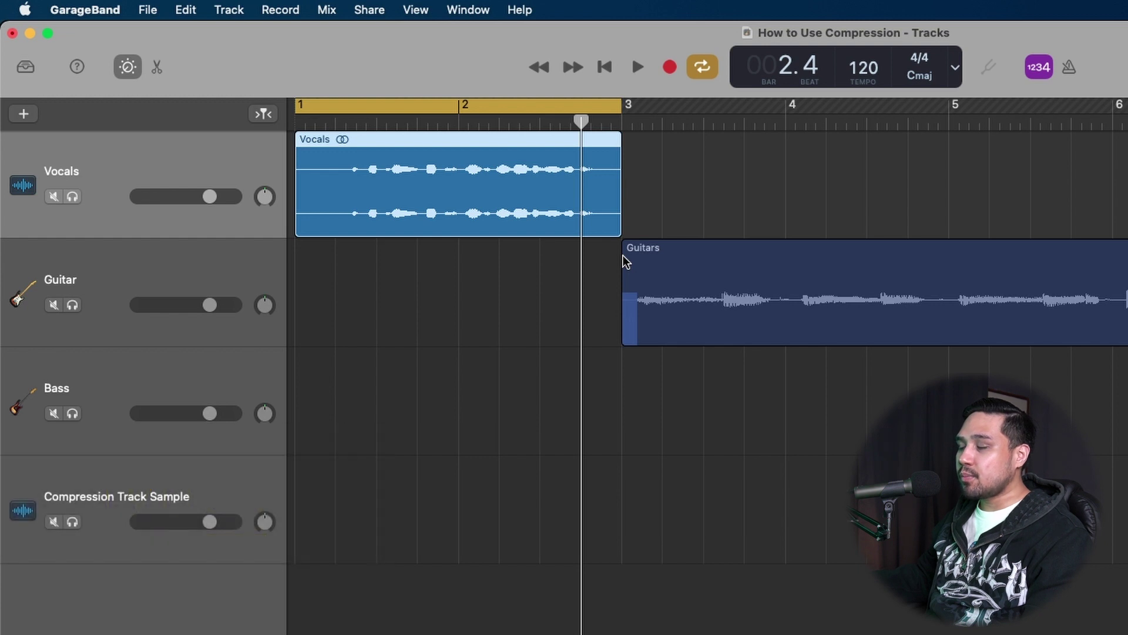
Play the looped Vocals region uncompressed, and again with TDR Kotelnikov switched on for the Vocals track
{"action": "key", "text": "space"}
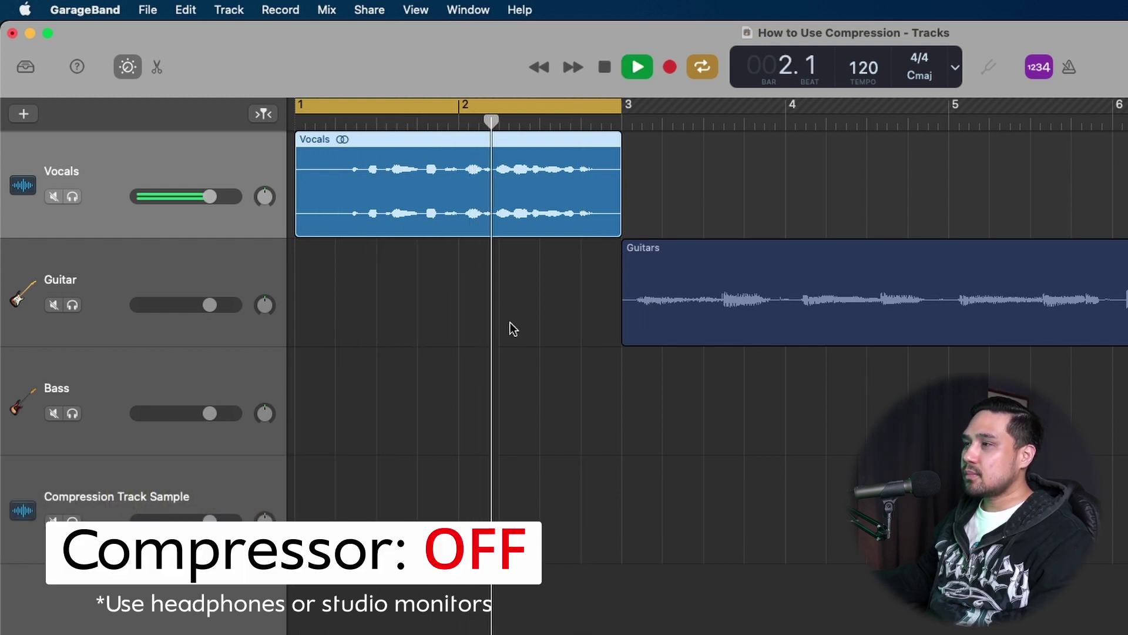
{"action": "key", "text": "space"}
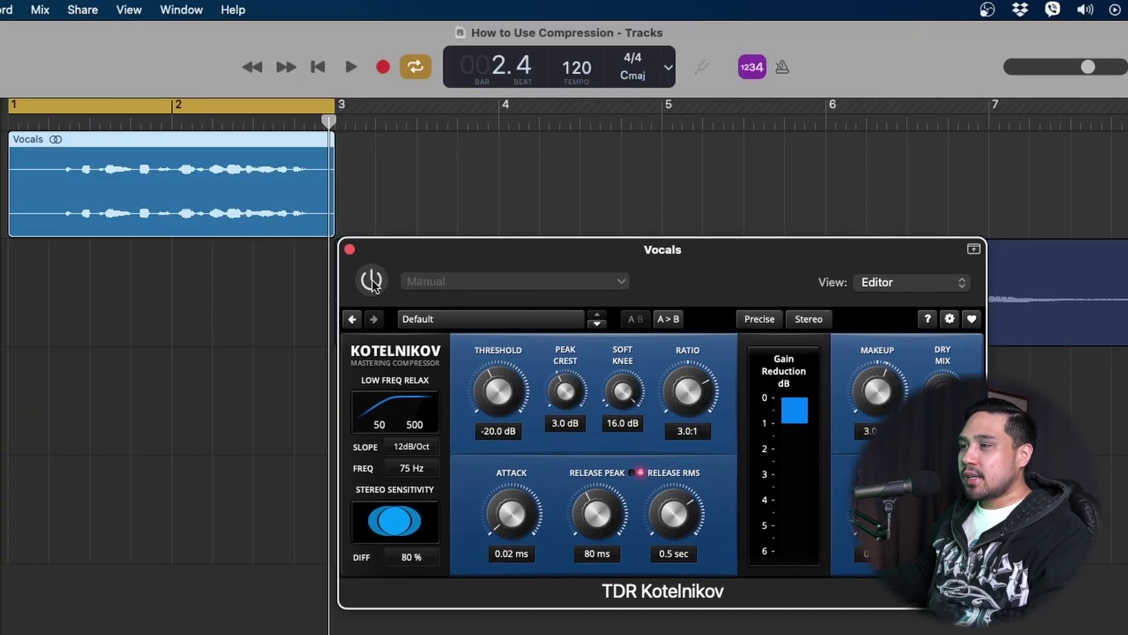
{"action": "left_click", "coordinate": [373, 286]}
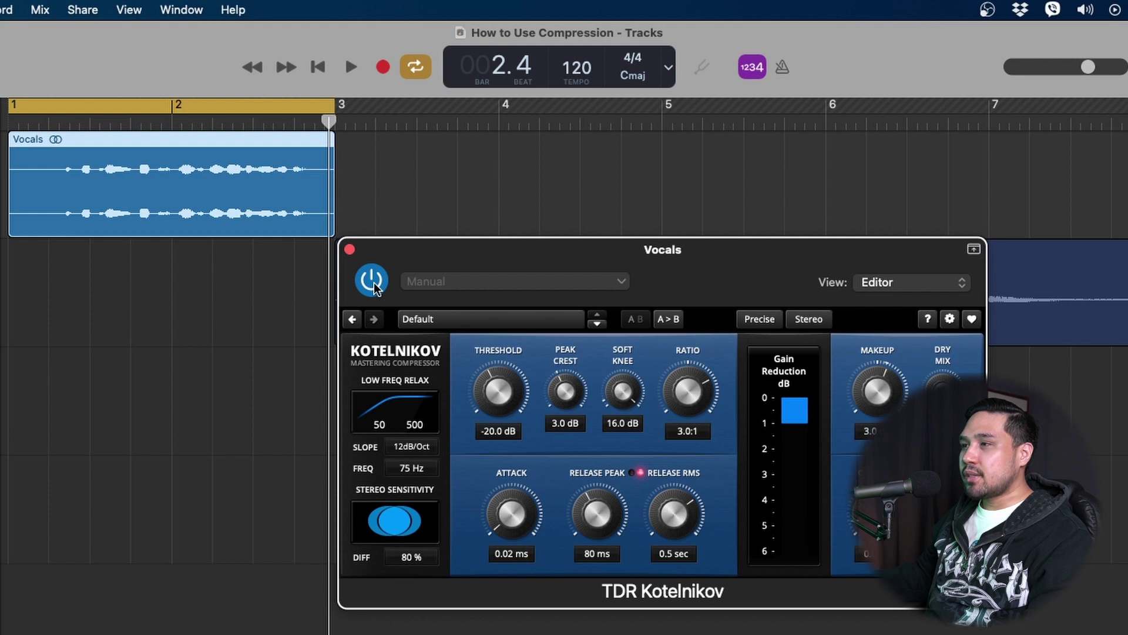
{"action": "key", "text": "space"}
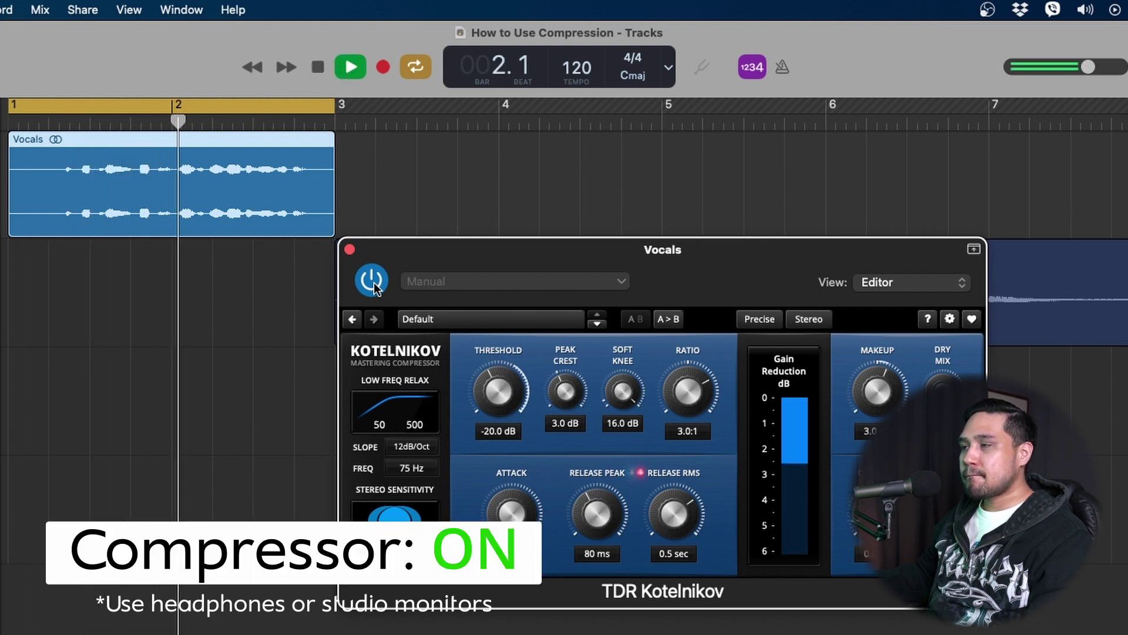
{"action": "key", "text": "space"}
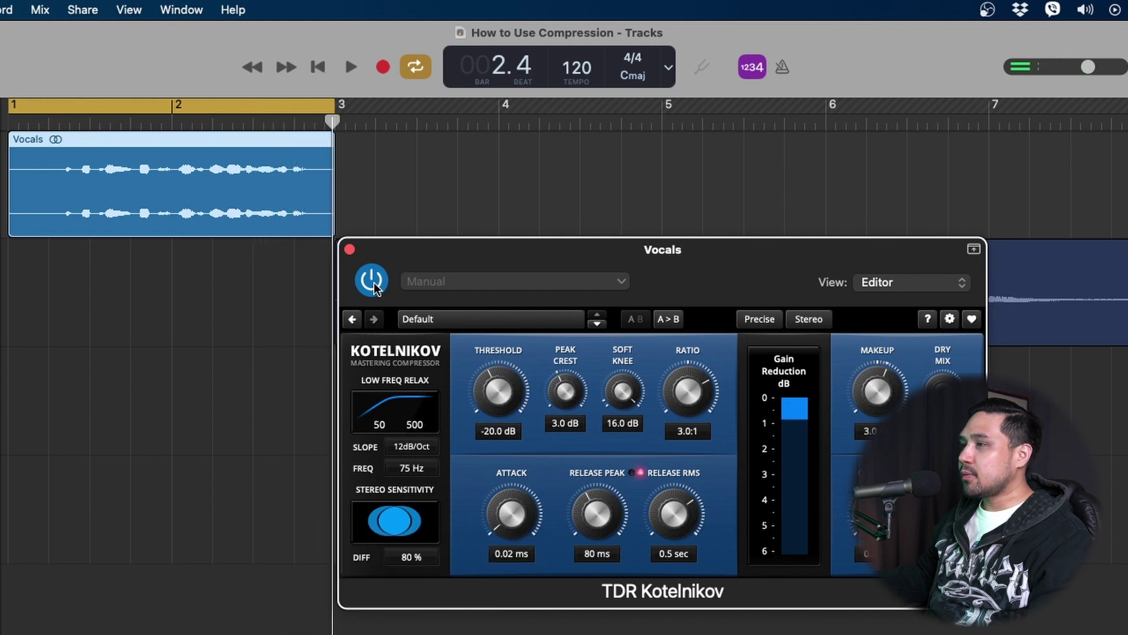
Compare the Vocals loop with TDR Kotelnikov off and on again, and move the playhead back to the end of the vocal phrase
{"action": "left_click", "coordinate": [372, 281]}
{"action": "key", "text": "space"}
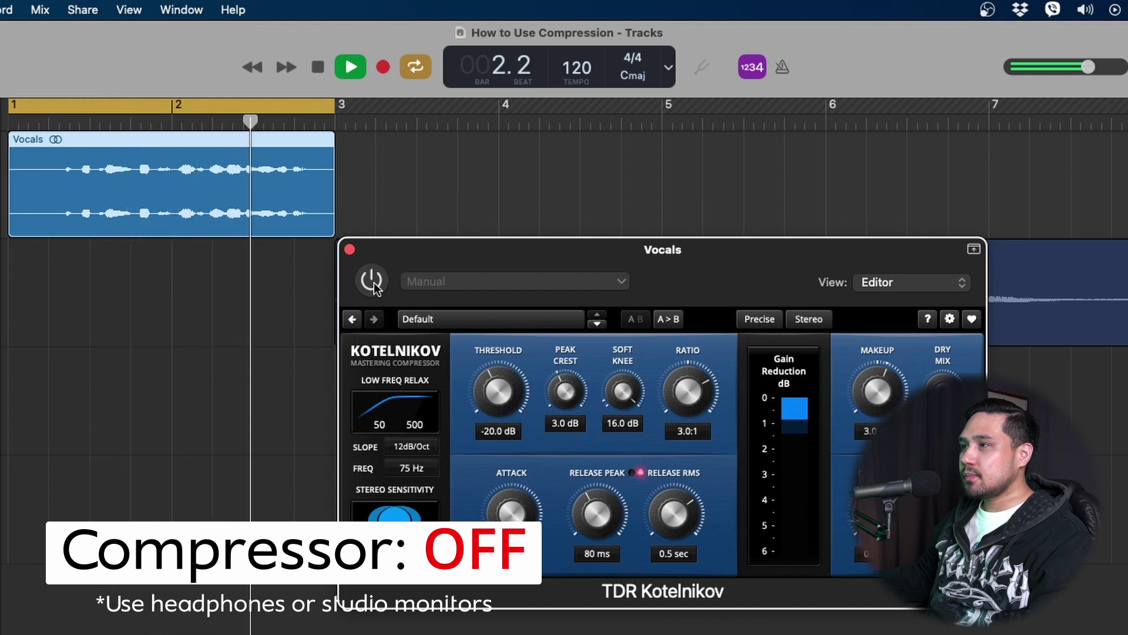
{"action": "key", "text": "space"}
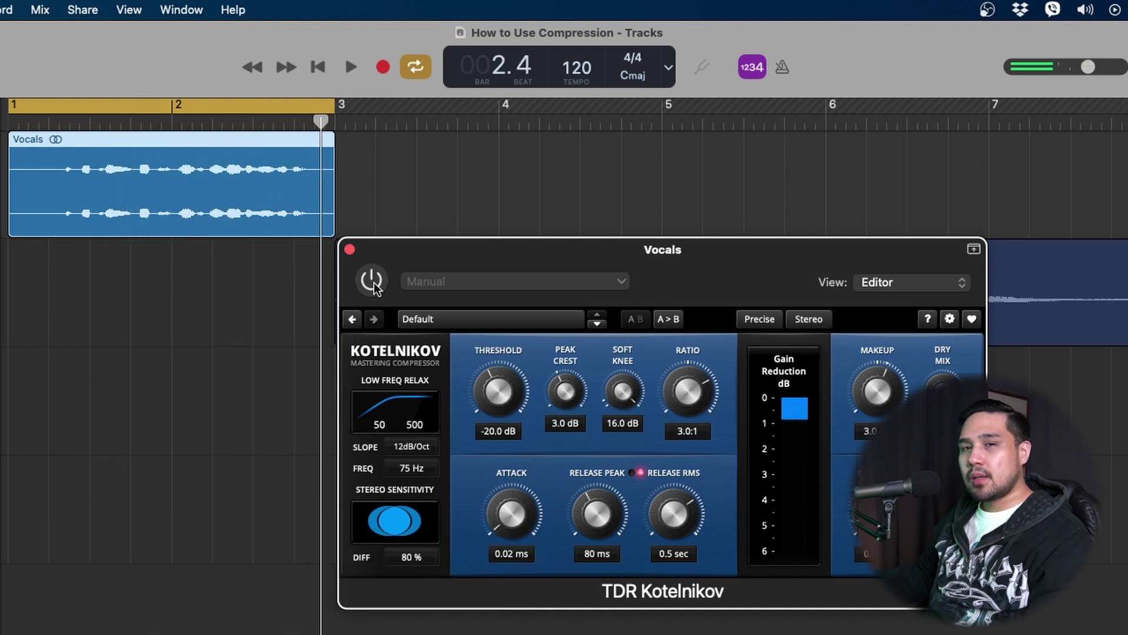
{"action": "left_click", "coordinate": [371, 281]}
{"action": "key", "text": "space"}
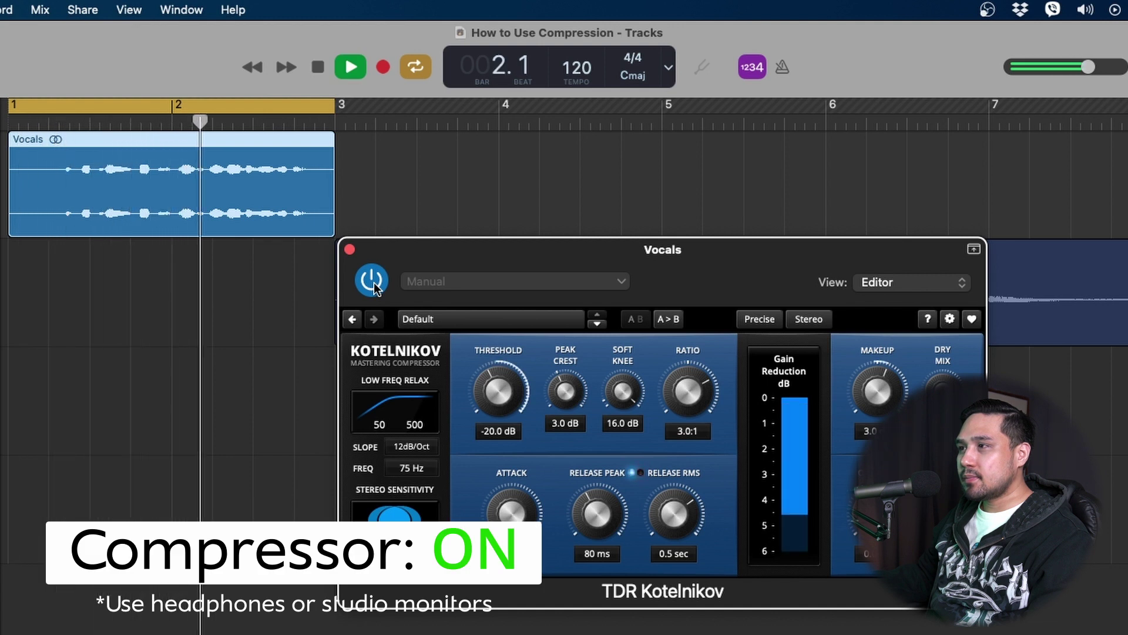
{"action": "key", "text": "space"}
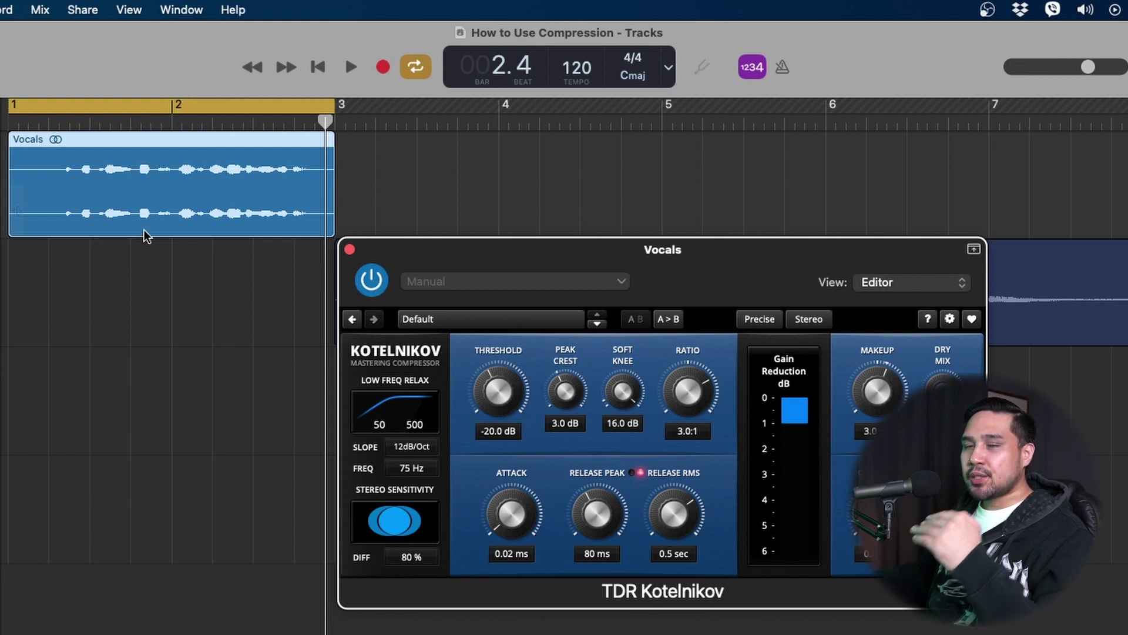
{"action": "left_click_drag", "start_coordinate": [325, 123], "coordinate": [293, 139]}
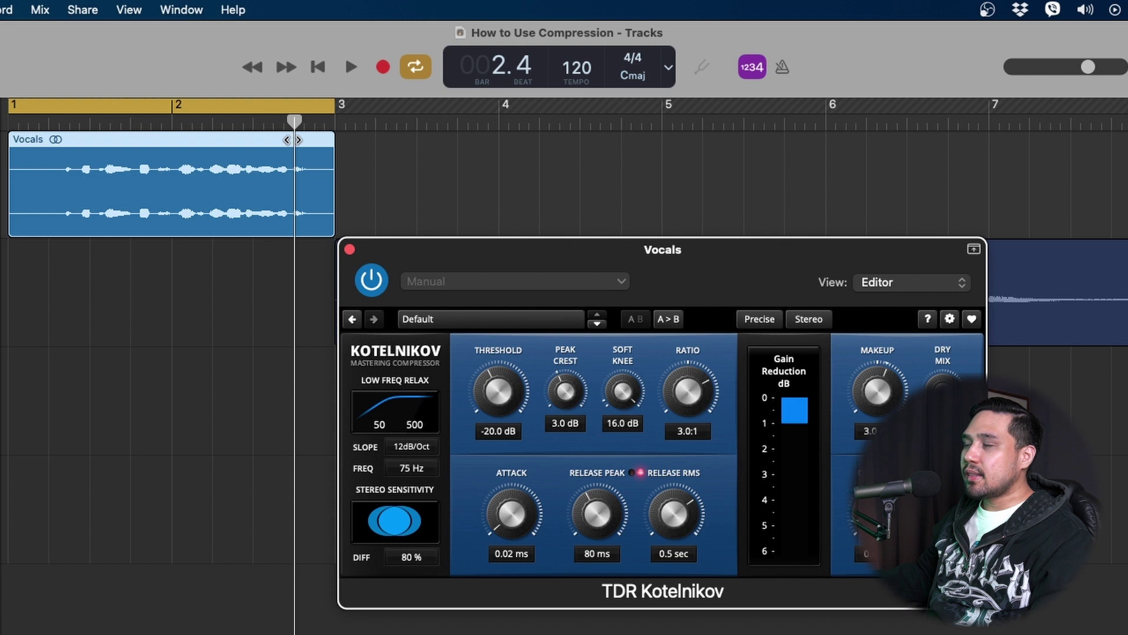
{"action": "left_click", "coordinate": [295, 144]}
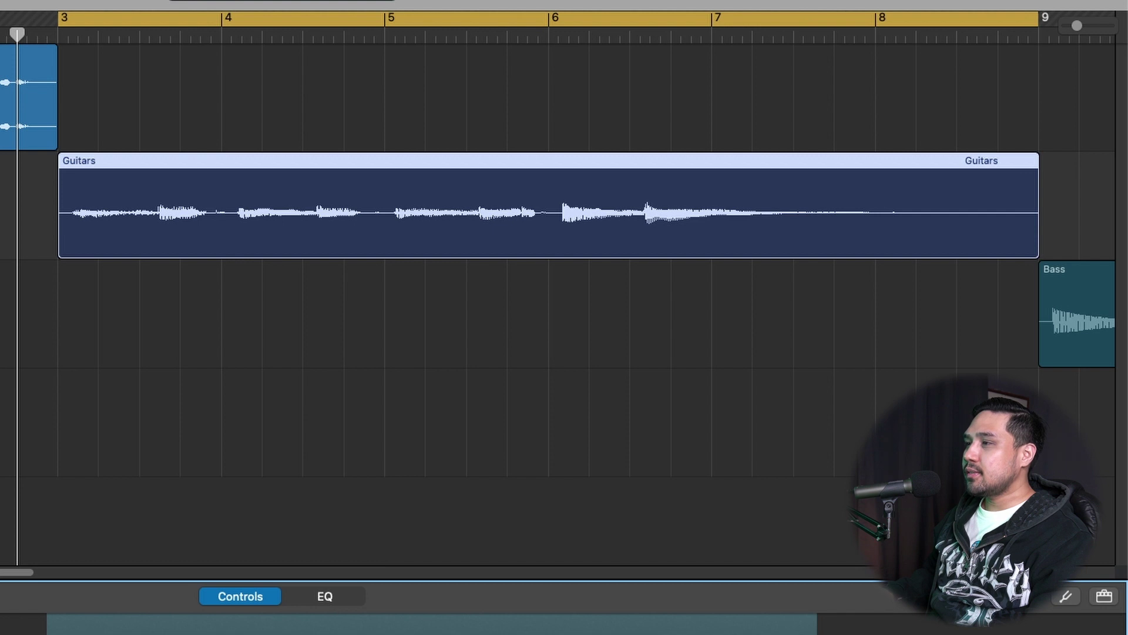
Play the Guitars region and compare it with the Guitar track's TDR Kotelnikov compressor on and off
{"action": "key", "text": "space"}
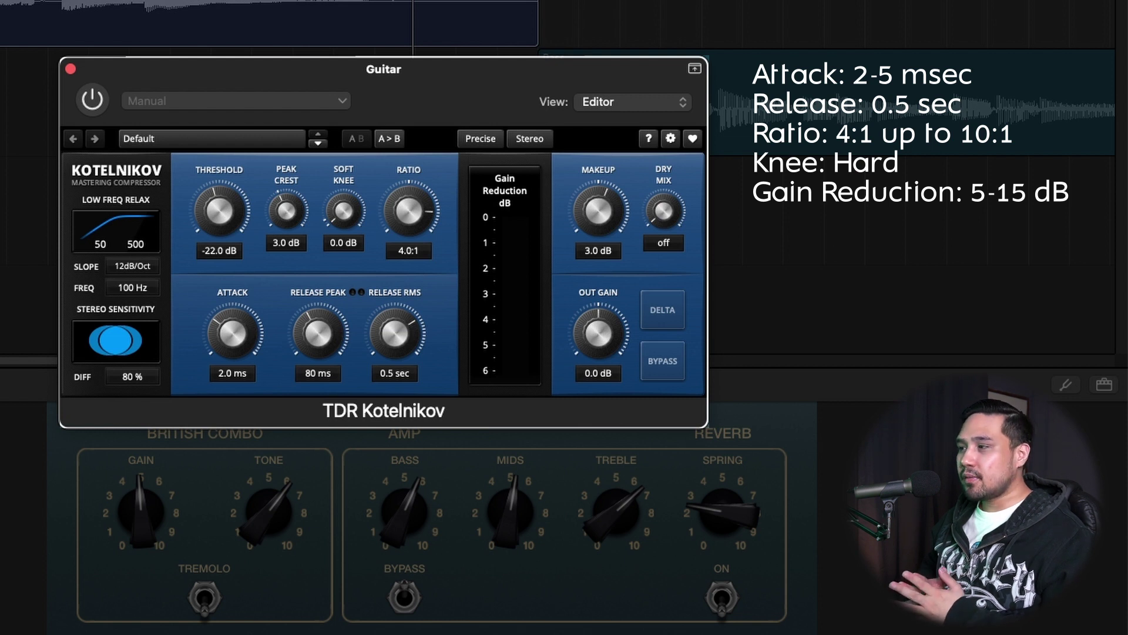
{"action": "left_click", "coordinate": [345, 211]}
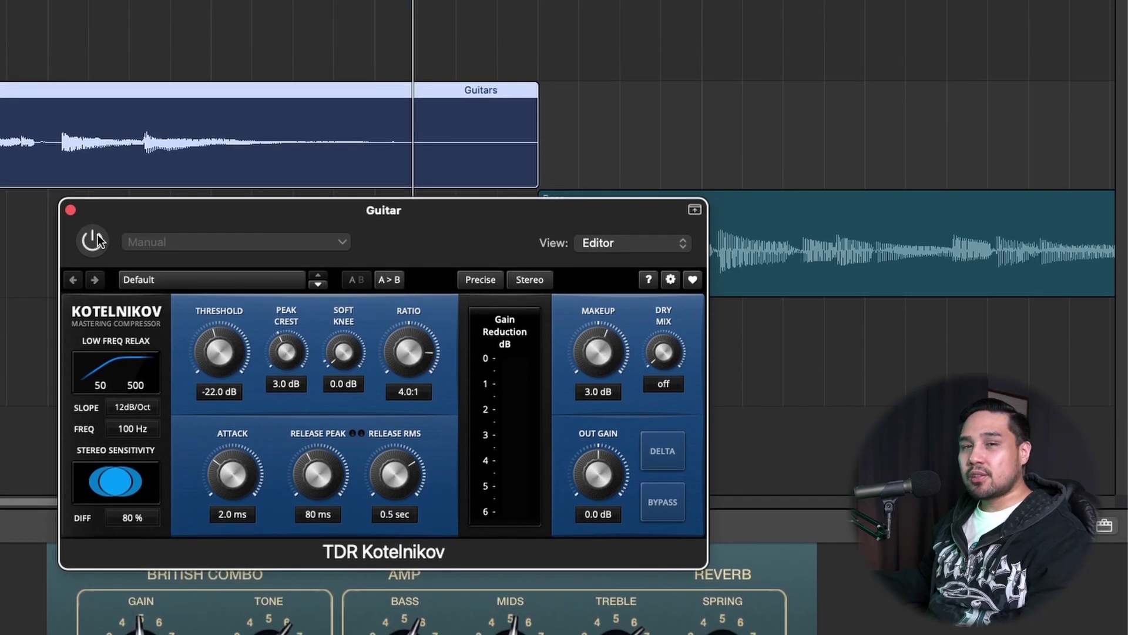
{"action": "left_click", "coordinate": [93, 241]}
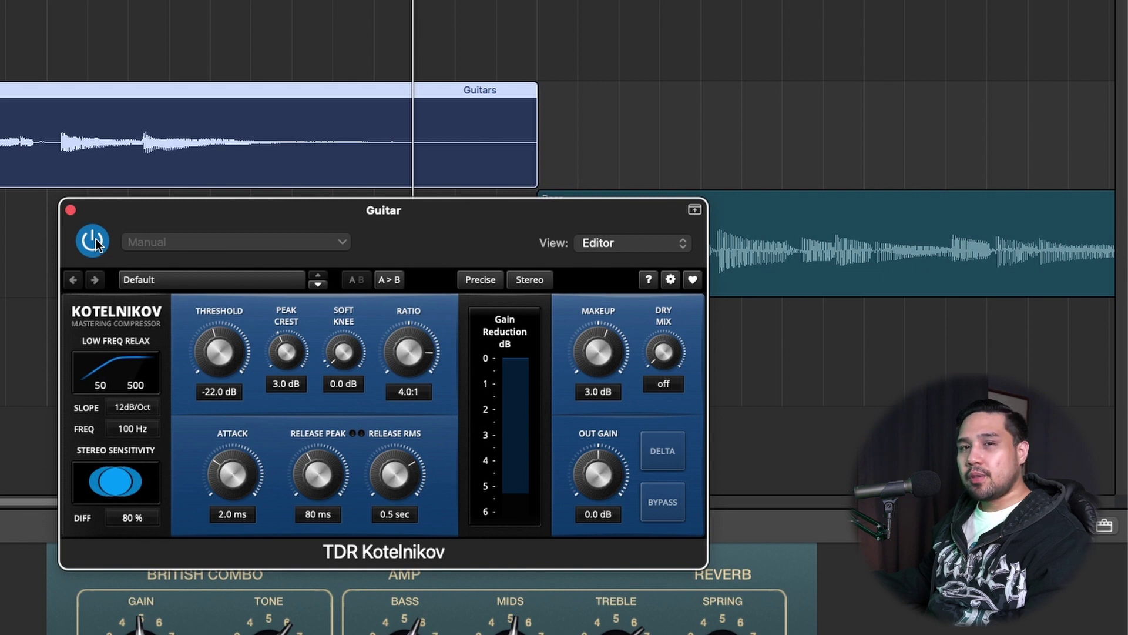
{"action": "left_click", "coordinate": [93, 241]}
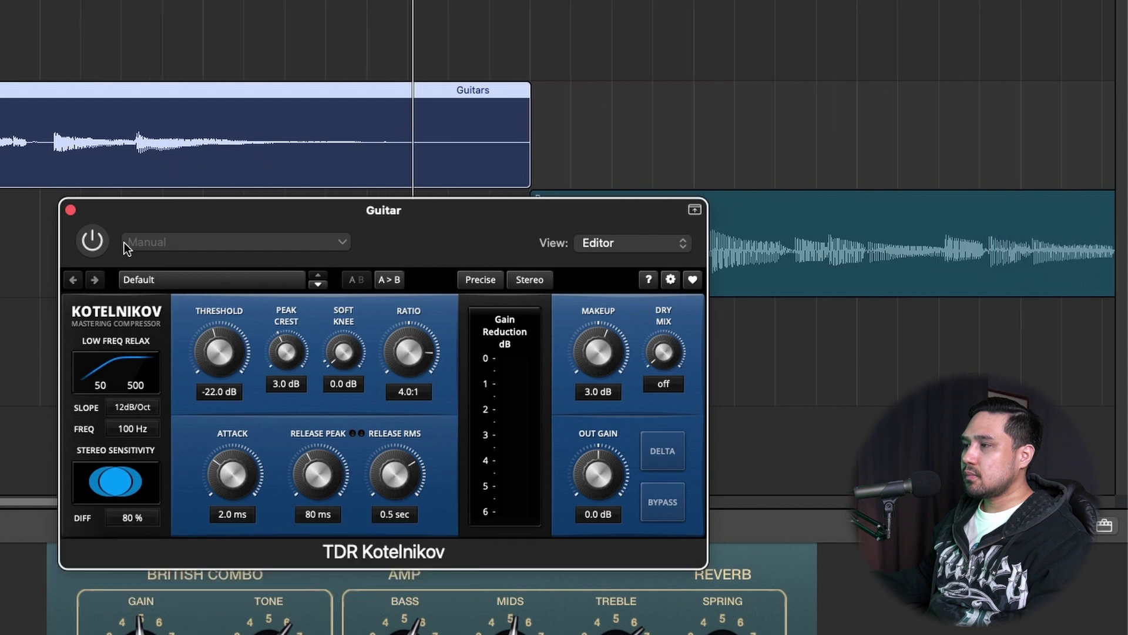
Switch on the Guitar track's TDR Kotelnikov compressor and play the Guitars region from near its start
{"action": "left_click", "coordinate": [93, 240]}
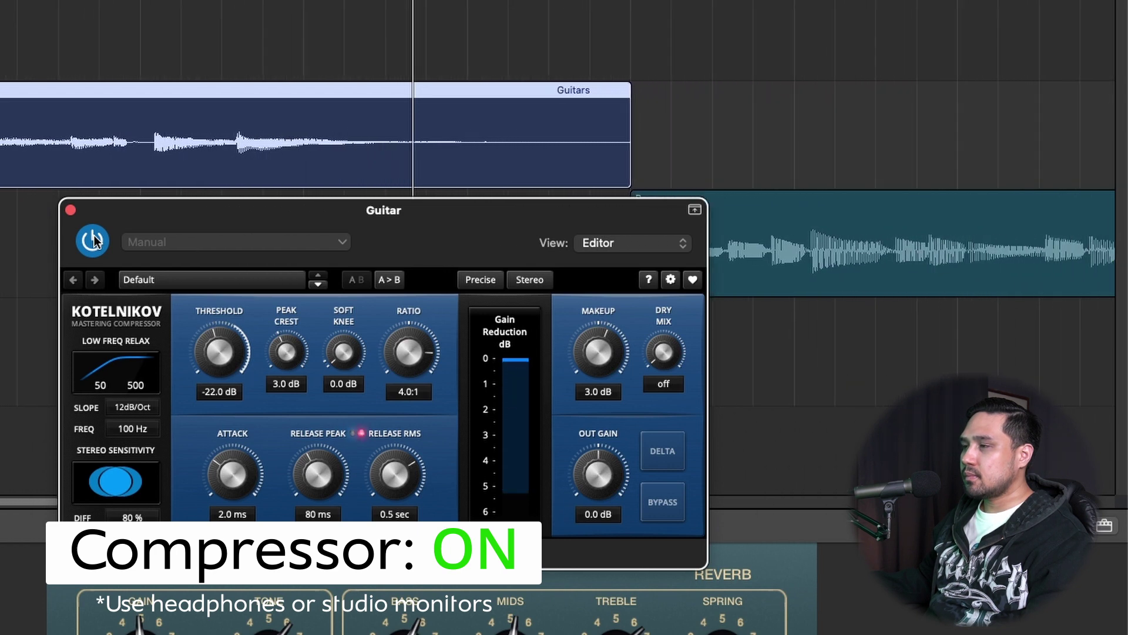
{"action": "key", "text": "space"}
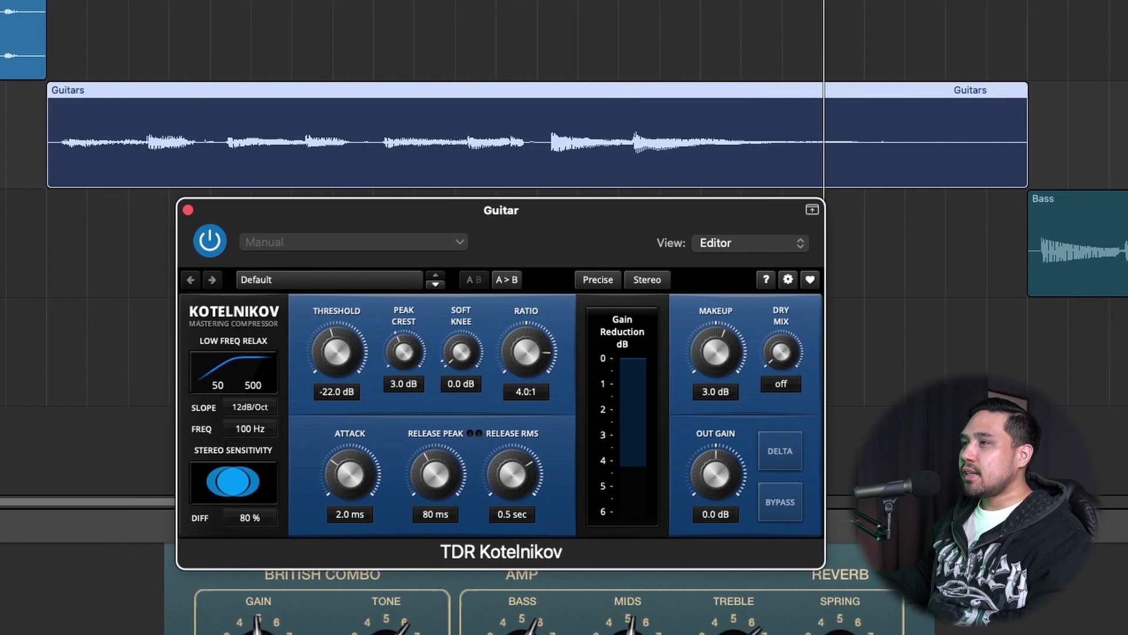
{"action": "key", "text": "space"}
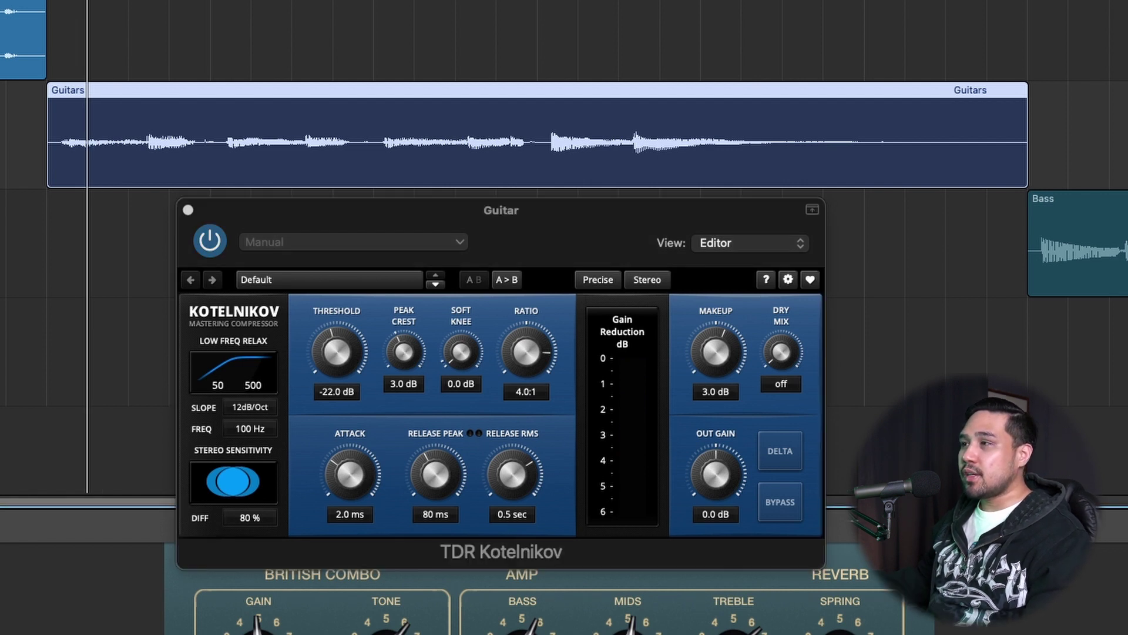
{"action": "key", "text": "space"}
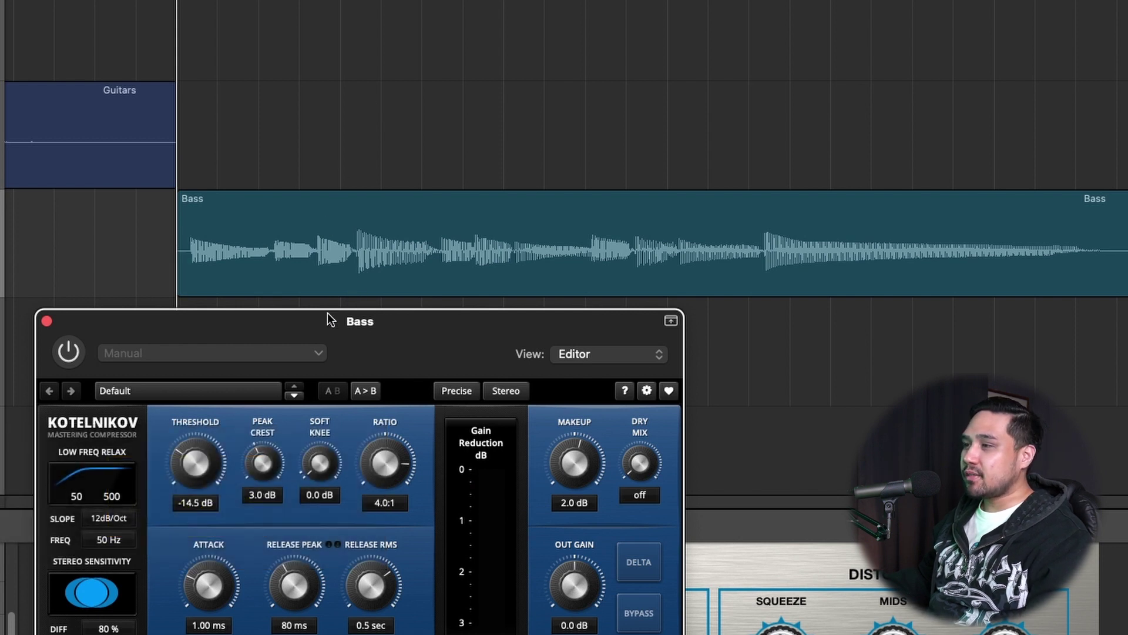
Move the Bass compressor window aside and play the Bass region without compression
{"action": "left_click_drag", "start_coordinate": [340, 319], "coordinate": [489, 320]}
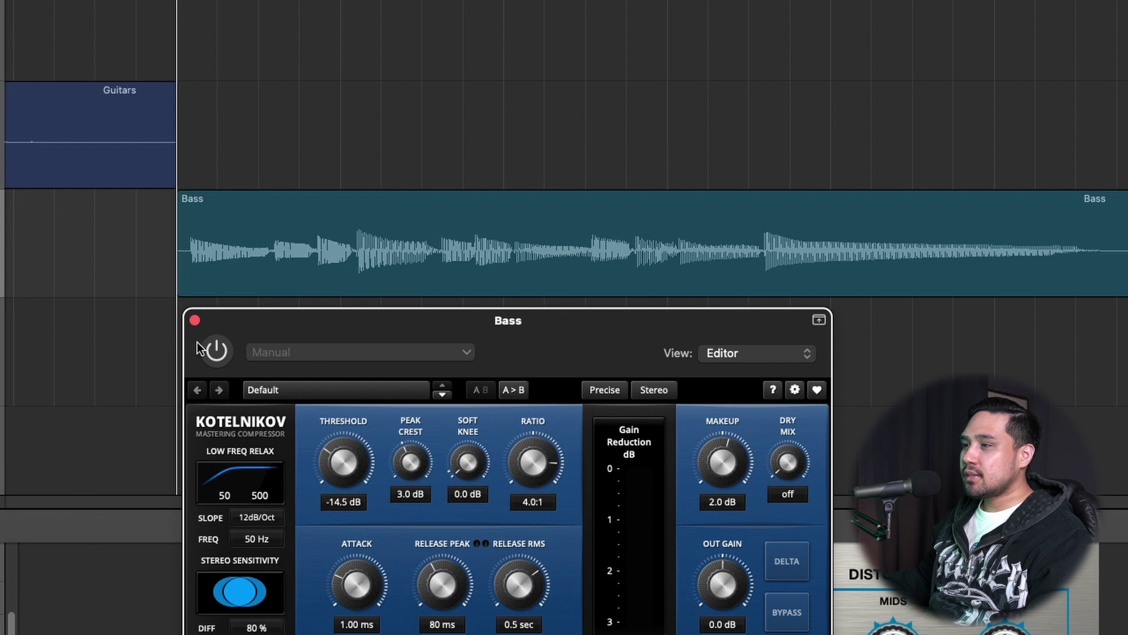
{"action": "left_click", "coordinate": [195, 321]}
{"action": "key", "text": "space"}
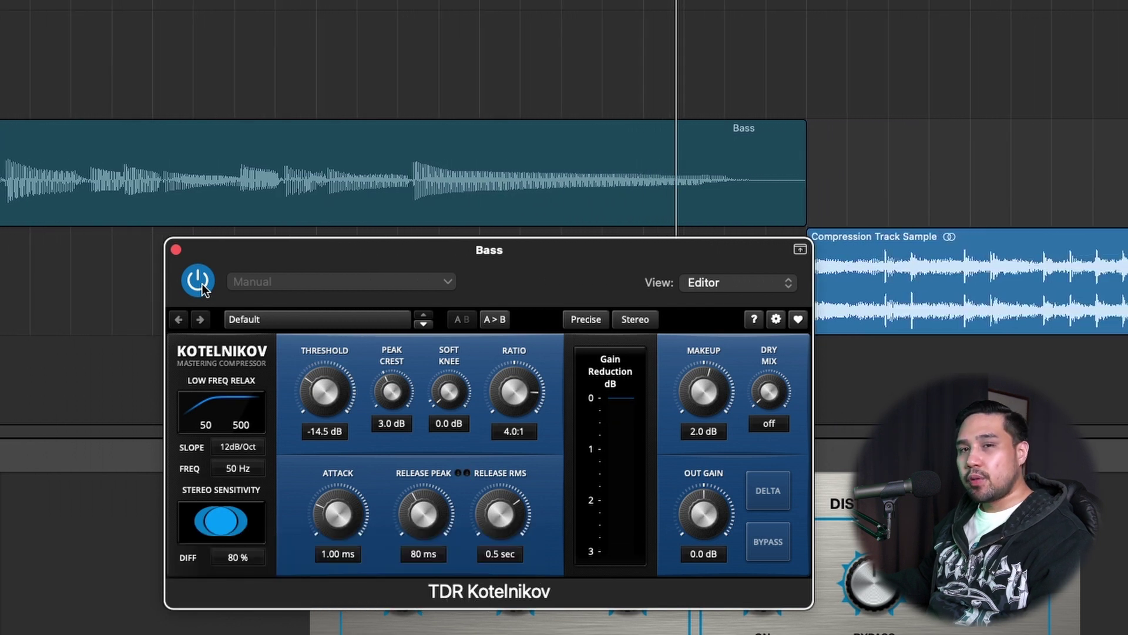
Compare the Bass track with TDR Kotelnikov off and on again, playing the early notes of the Bass region
{"action": "left_click", "coordinate": [198, 281]}
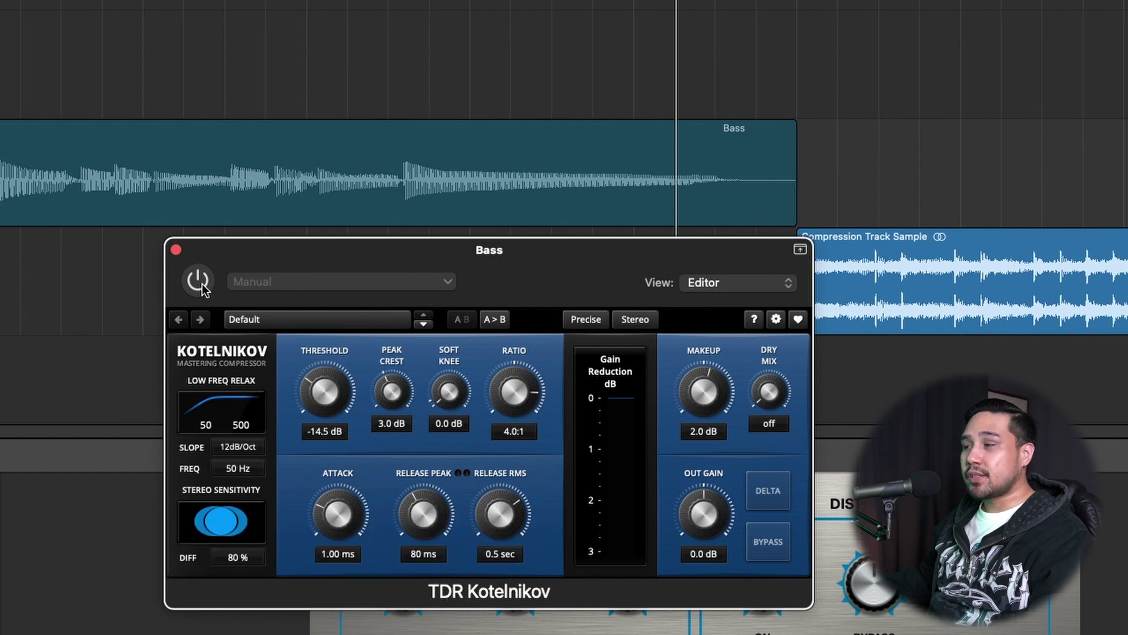
{"action": "left_click", "coordinate": [199, 281]}
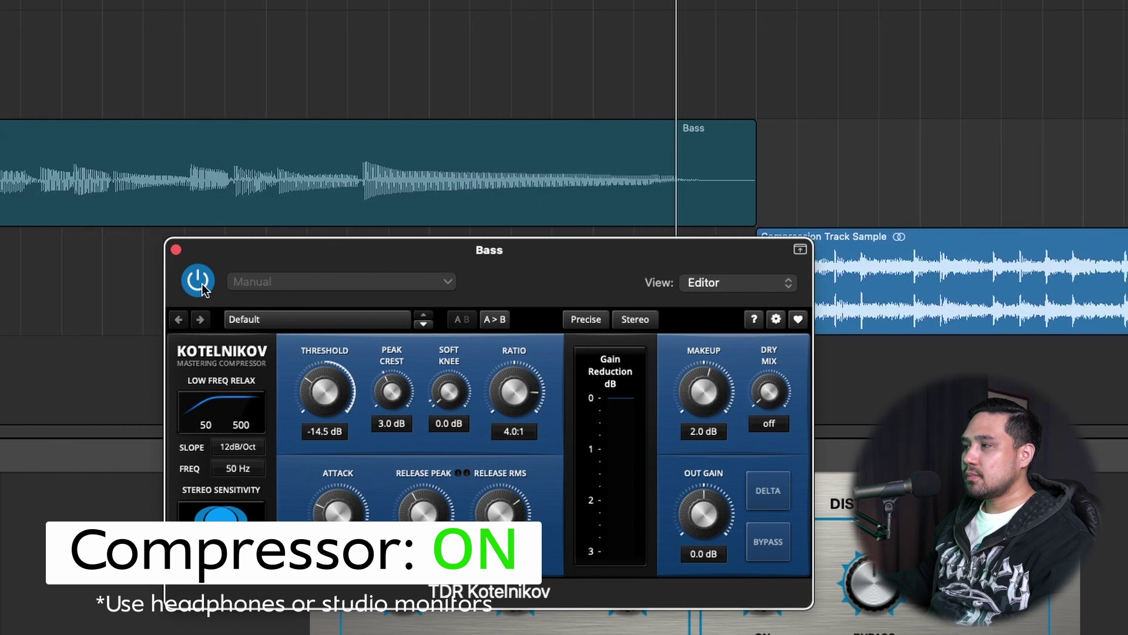
{"action": "scroll", "coordinate": [514, 143], "scroll_direction": "left", "scroll_amount": 5}
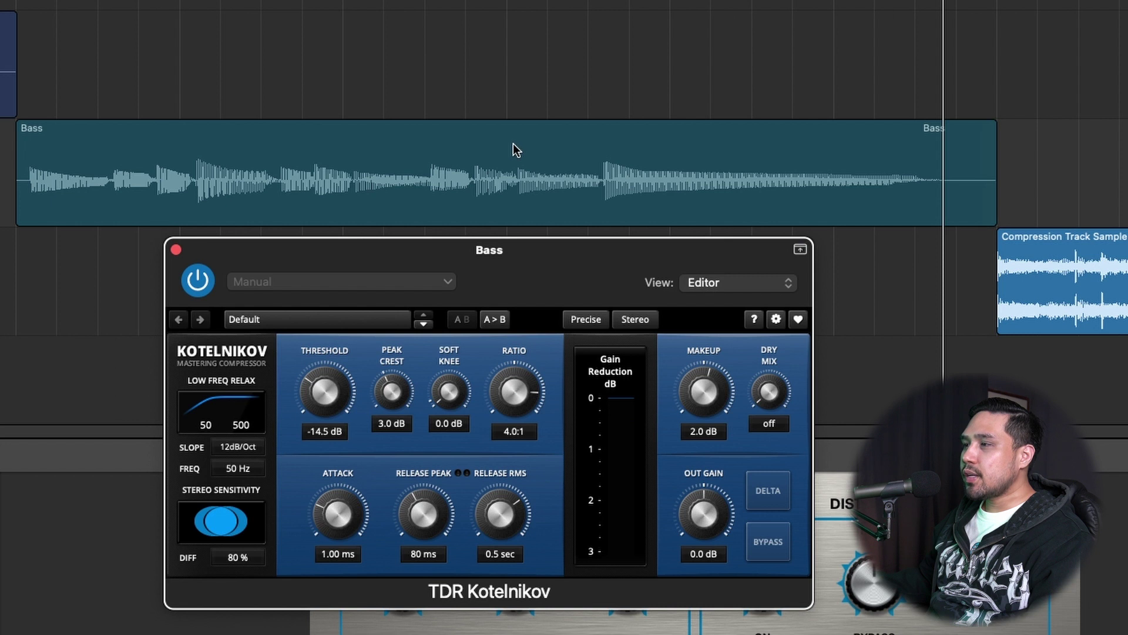
{"action": "scroll", "coordinate": [499, 143], "scroll_direction": "left", "scroll_amount": 3}
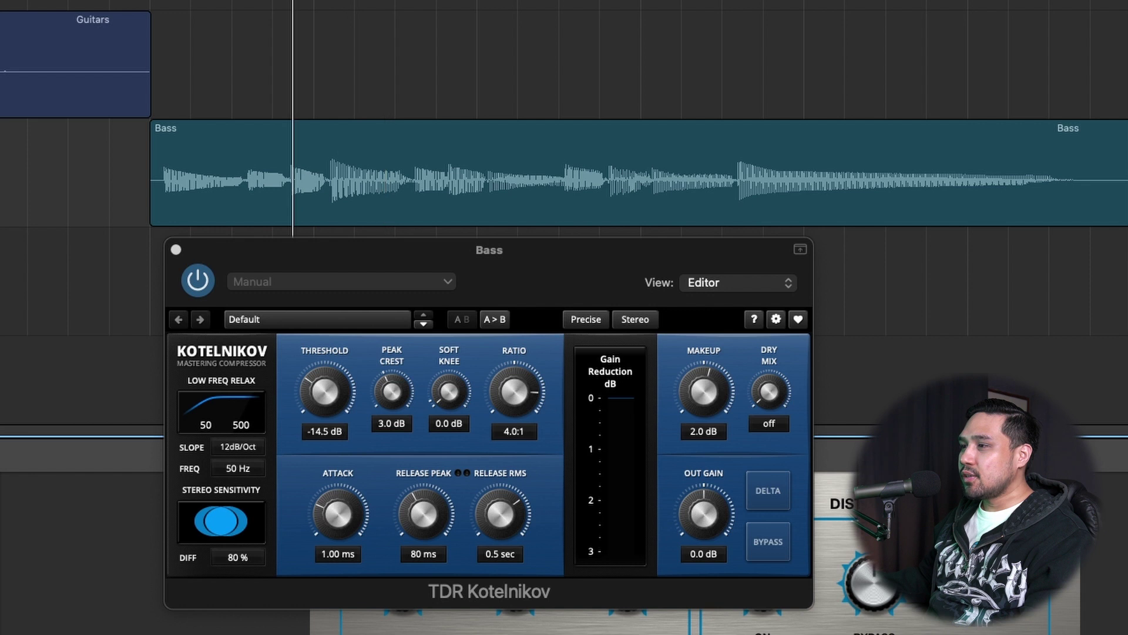
{"action": "key", "text": "space"}
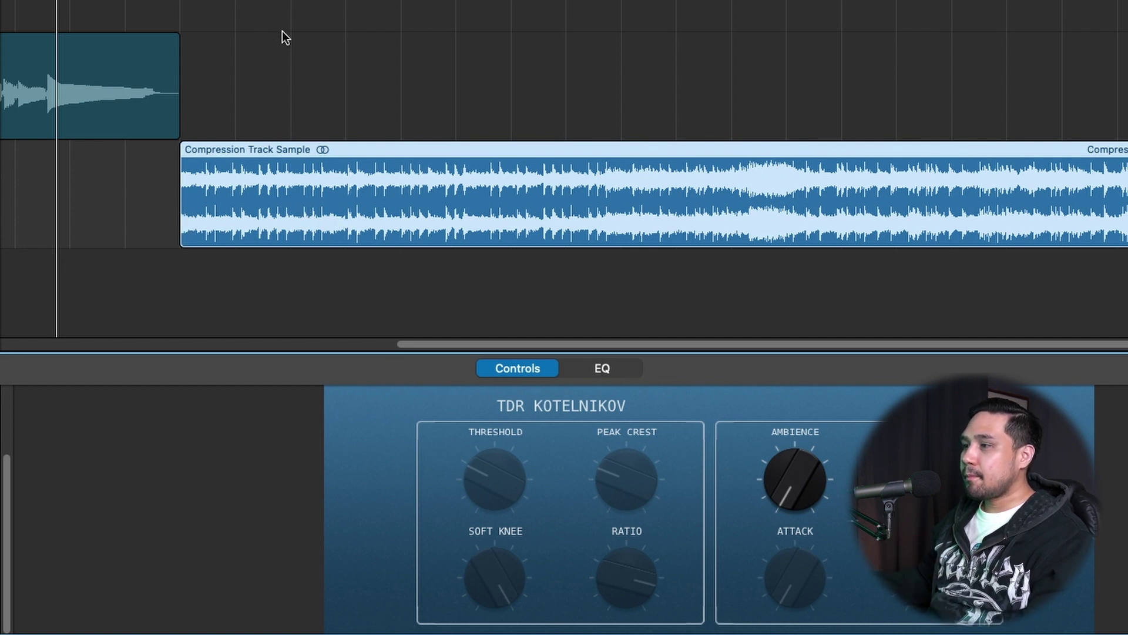
Play the Compression Track Sample region with its compressor switched off
{"action": "key", "text": "space"}
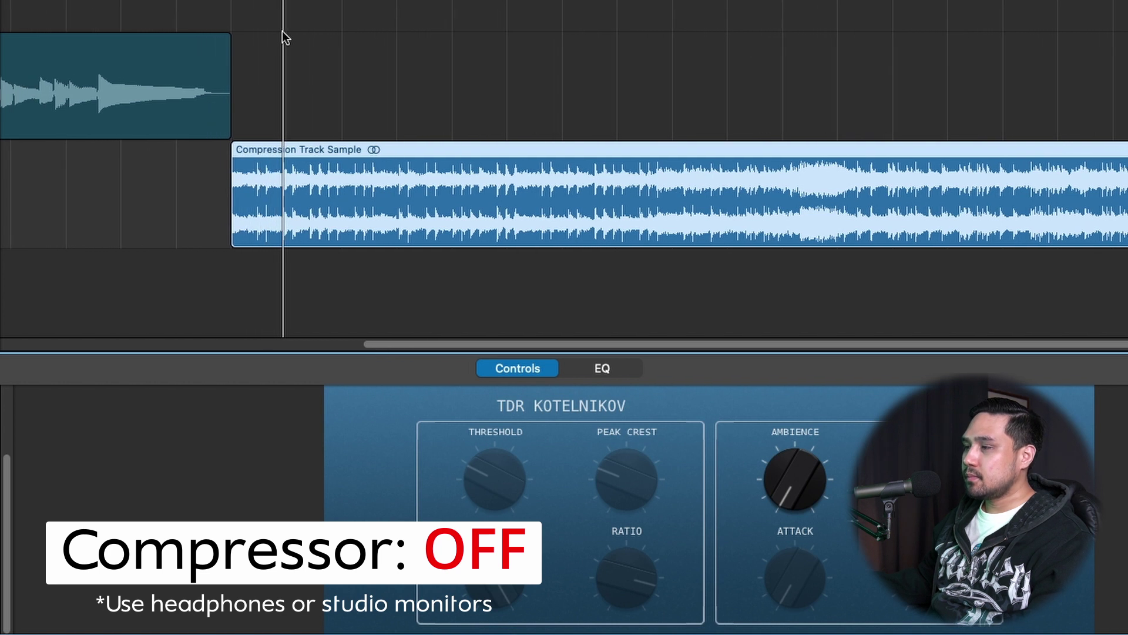